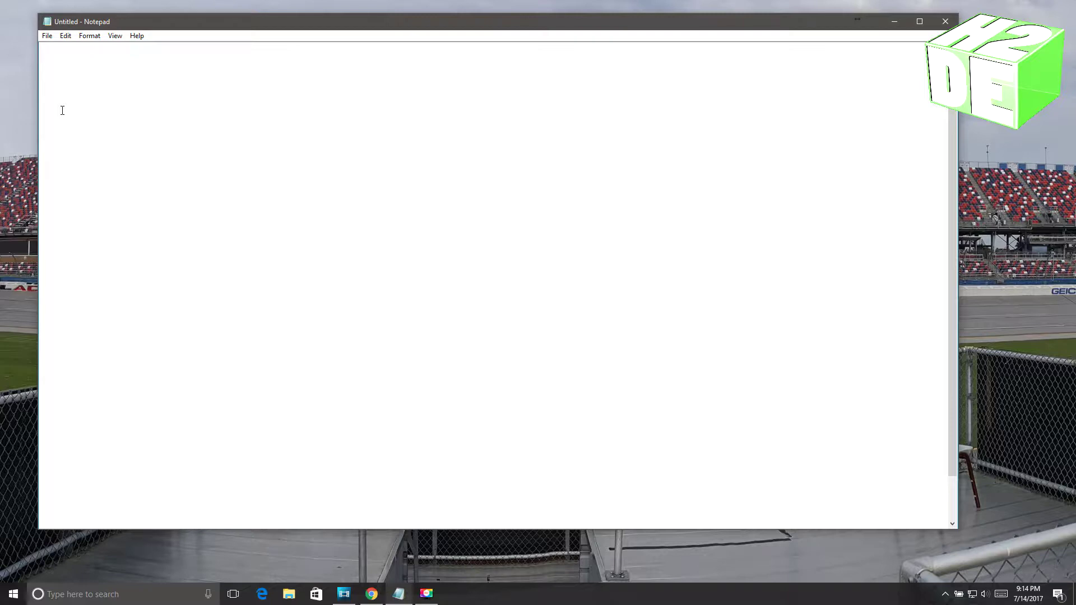
- Type the BINARY heading and the BIT line, fixing a mistyped Nibble
text(BINARY)
key(Return)
key(Return)
text(BIT)
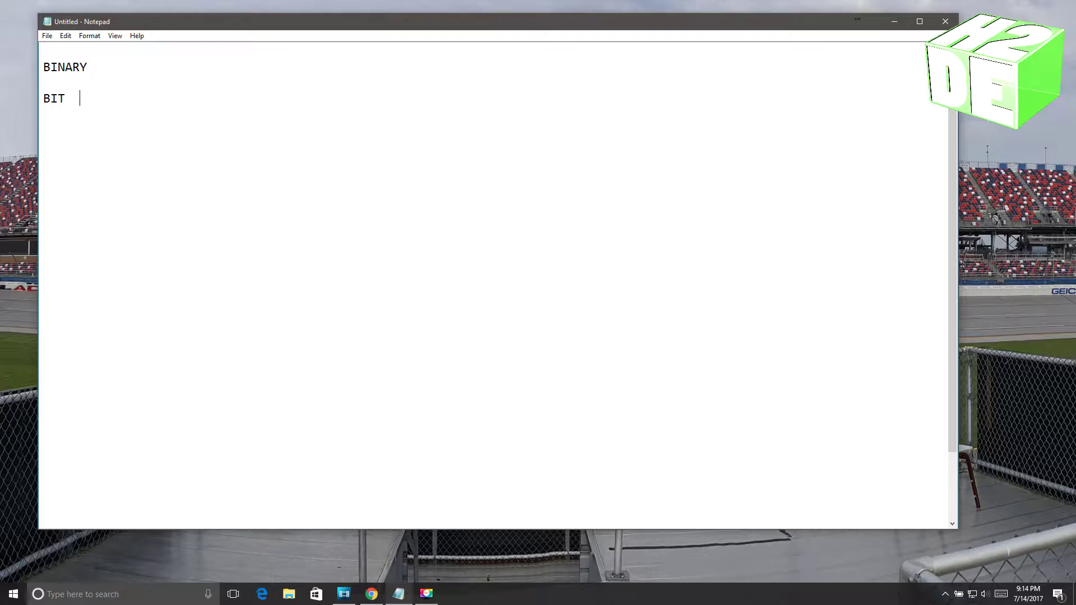
text(Nibble)
key(BackSpace)
key(BackSpace)
key(BackSpace)
key(BackSpace)
key(BackSpace)
key(BackSpace)
key(Return)
key(Return)
- Add lines 'NIBBLE = 4 Bits', 'BYTE = 2 Nibbles or 8 bits' and 'Kilabyte = 1000 Bytes or 8000 Bits'
text(NIBBLE = 4 Bits)
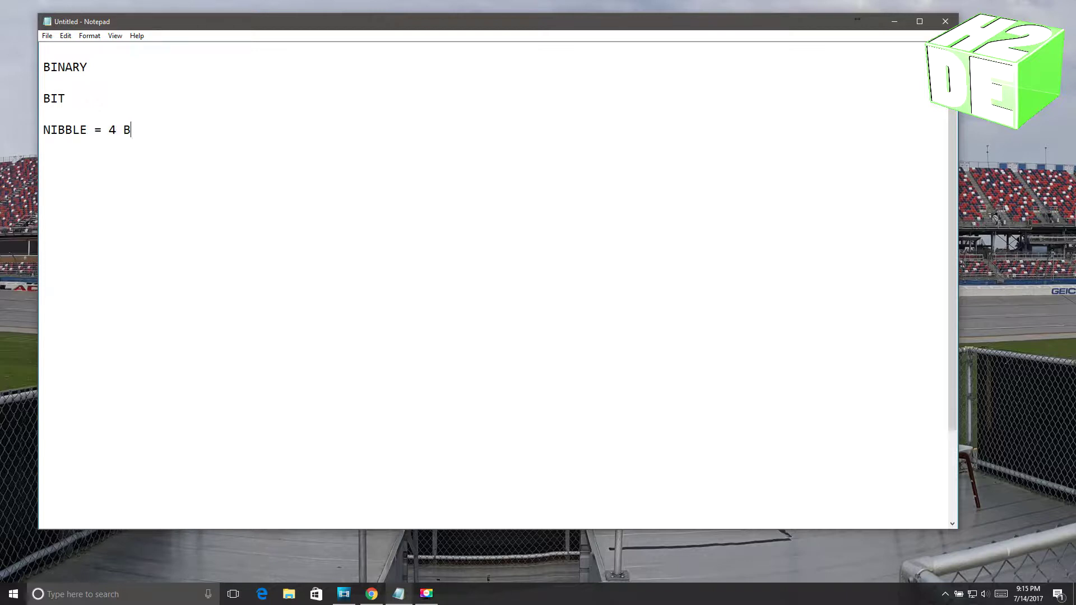
key(Return)
key(Return)
text(BYTE = 2 Nibbles or 8 bits)
key(Return)
key(Return)
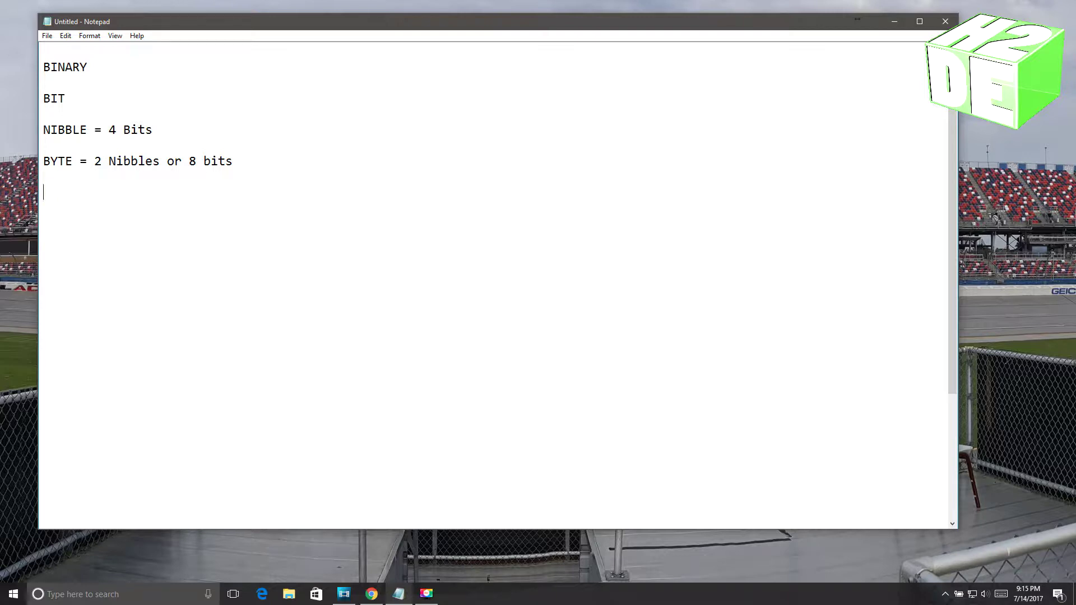
text(Kilabyte = 1000)
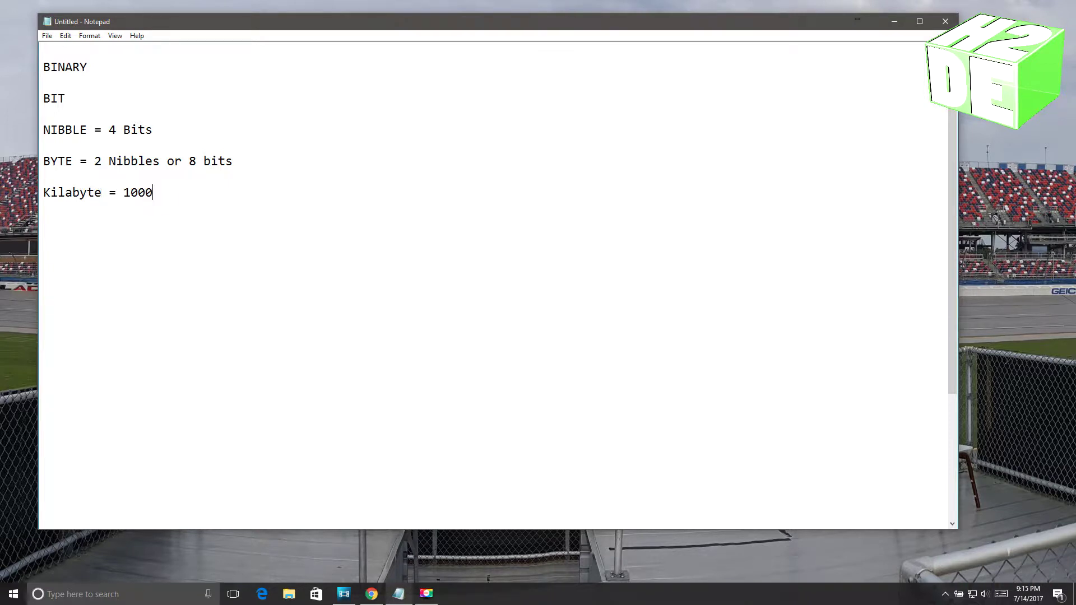
text( Bytes or 8000 Bits)
key(Return)
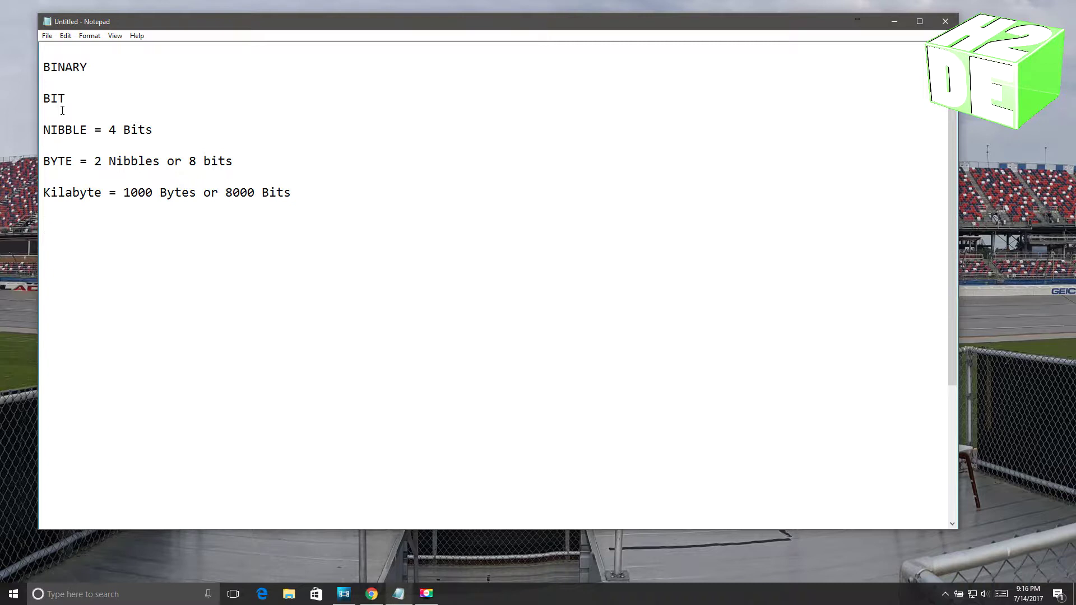
- Write the lines 'Read from right to left' and 'smallest values are on the right'
text(Read from right to left)
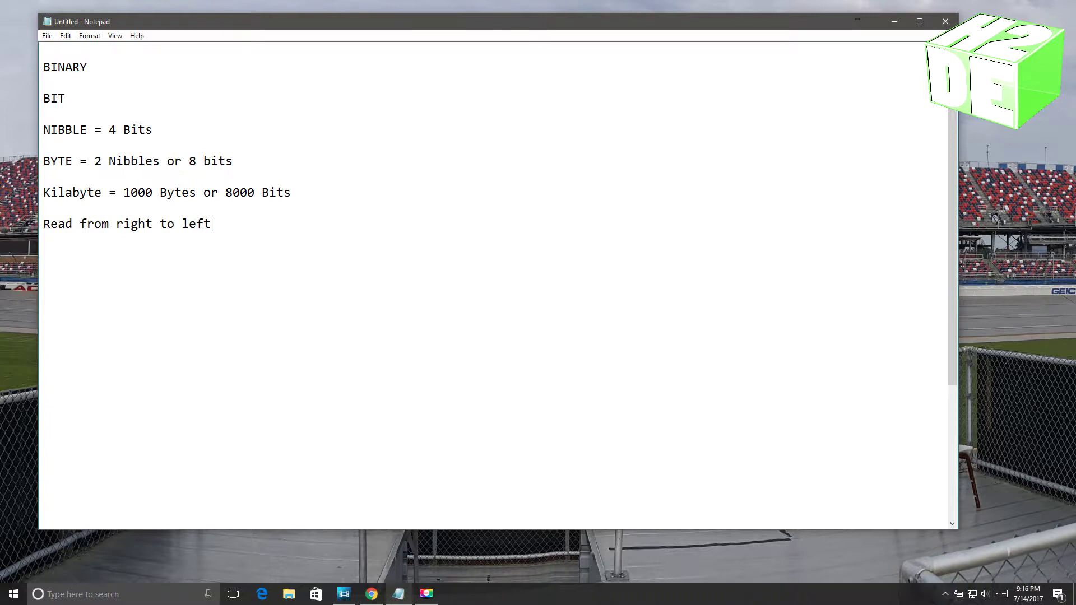
key(Return)
key(Return)
text(smallest val)
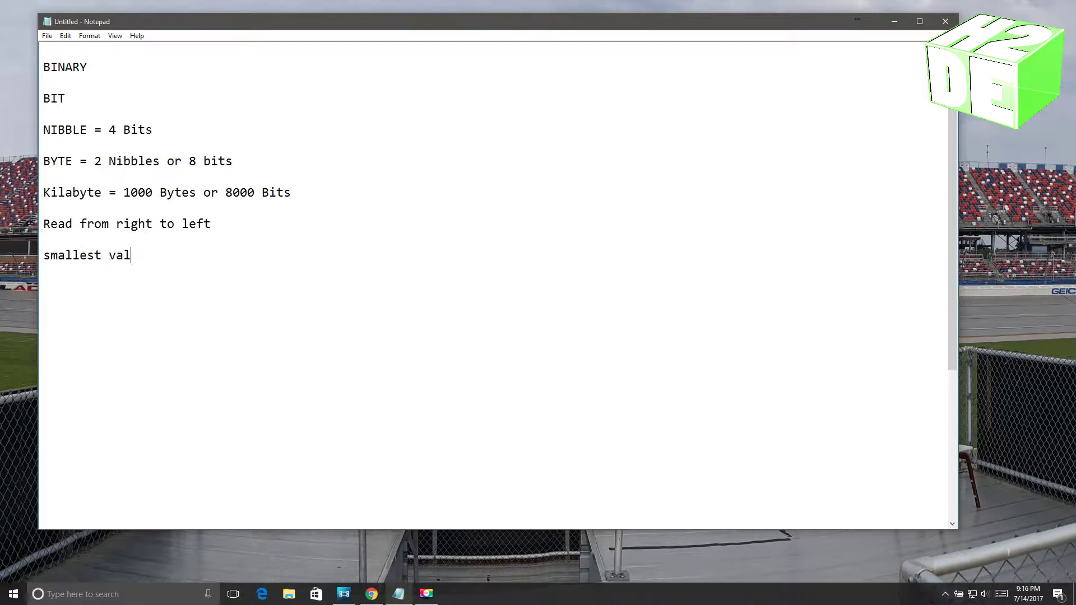
text(ues are on the right)
key(Return)
key(Return)
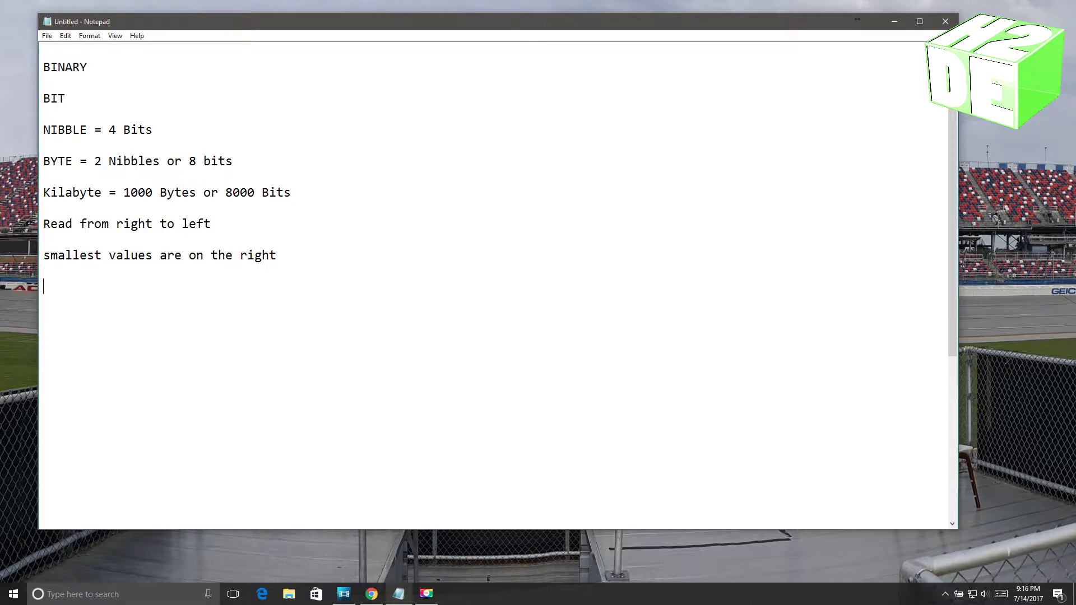
- Add 'Largest values are on the left', then paste the zero row with its place values below
text(Largest values a)
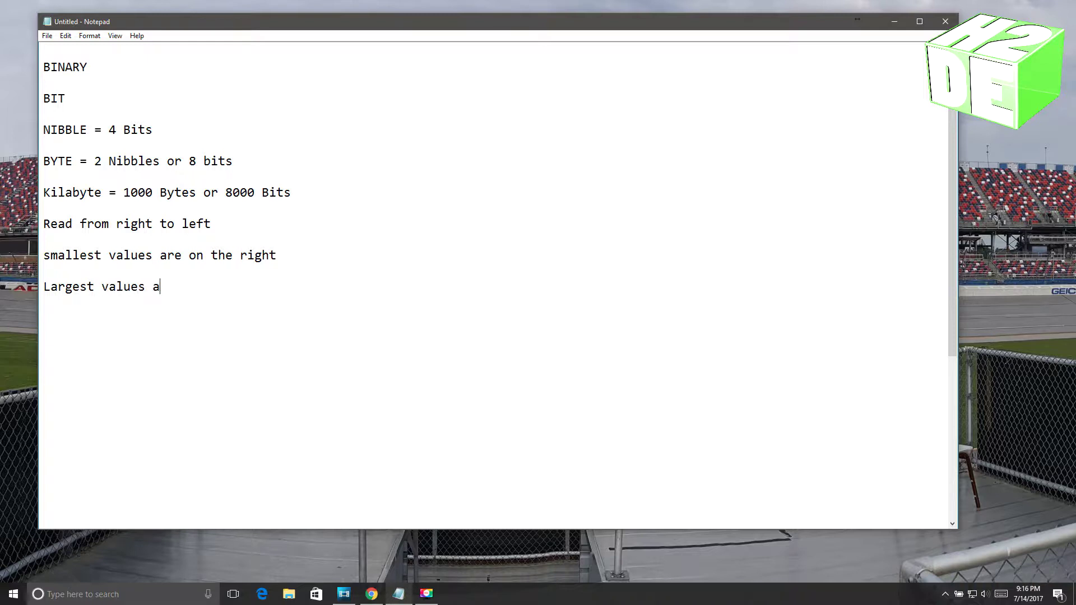
text(re on the left)
key(Return)
key(Return)
key(Return)
key(Return)
key(Return)
key(Return)
key(Return)
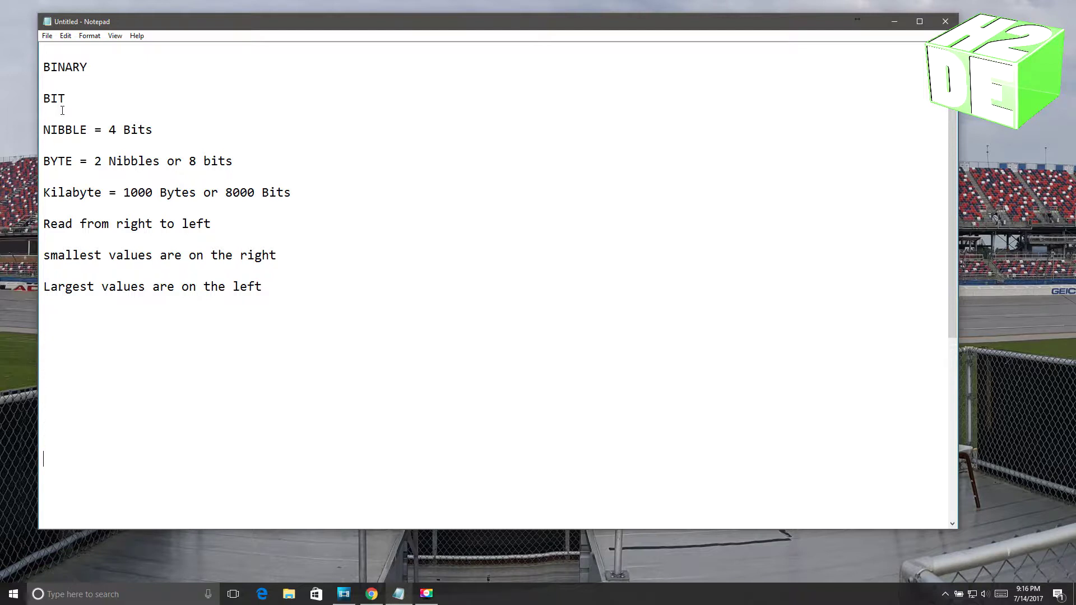
key(ctrl+v)
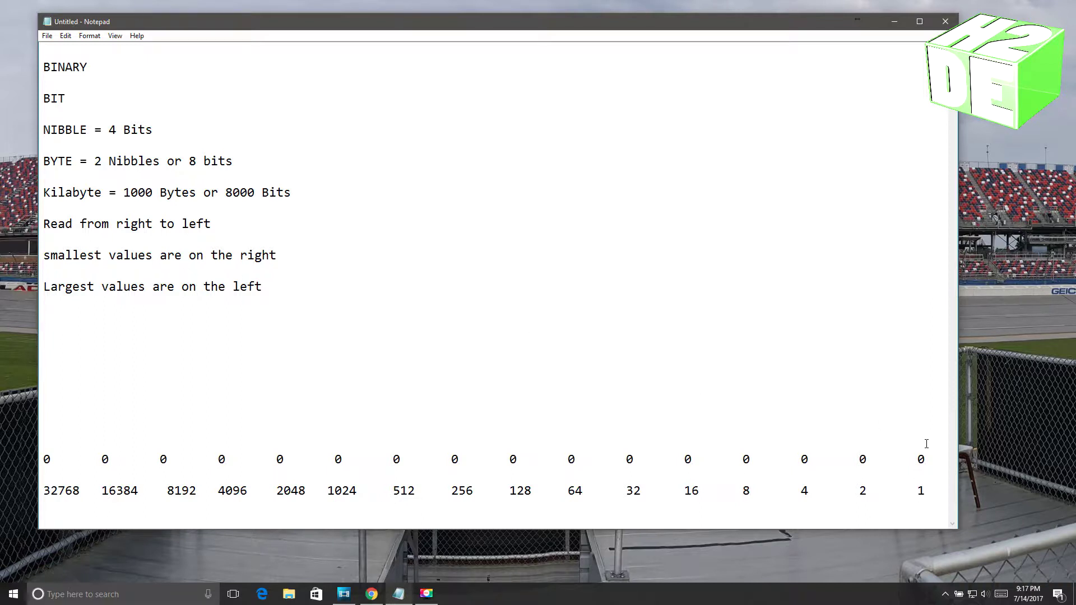
drag(916, 464, 926, 460)
double_click(925, 460)
double_click(868, 459)
click(803, 459)
double_click(805, 459)
double_click(746, 460)
click(684, 459)
double_click(687, 459)
double_click(629, 459)
double_click(571, 460)
click(498, 458)
click(401, 459)
click(284, 459)
click(224, 459)
click(43, 459)
drag(44, 161, 73, 162)
drag(51, 466, 504, 480)
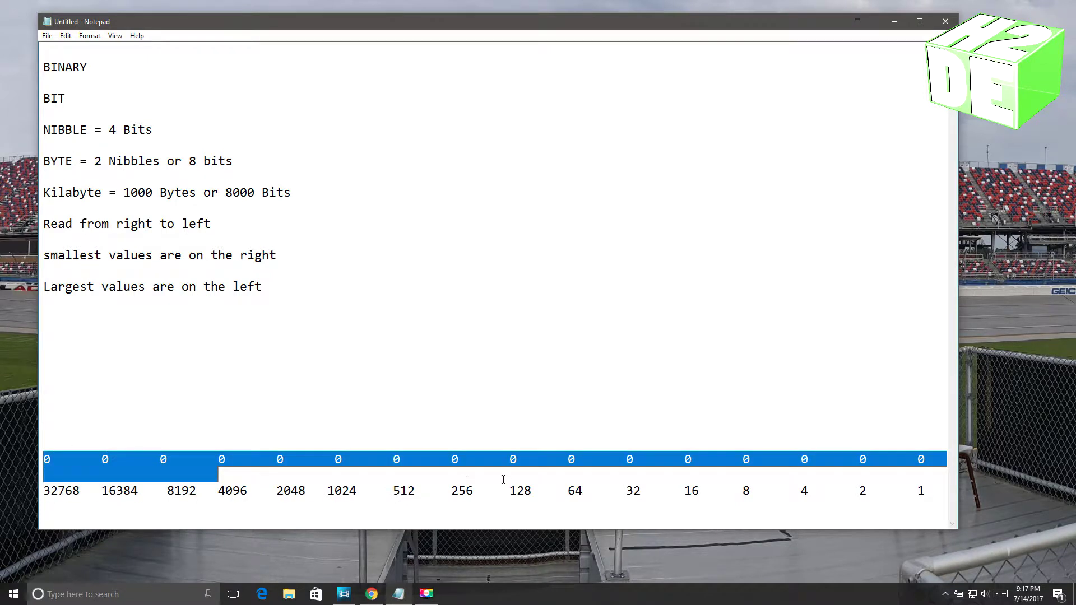
drag(845, 469, 929, 464)
click(895, 430)
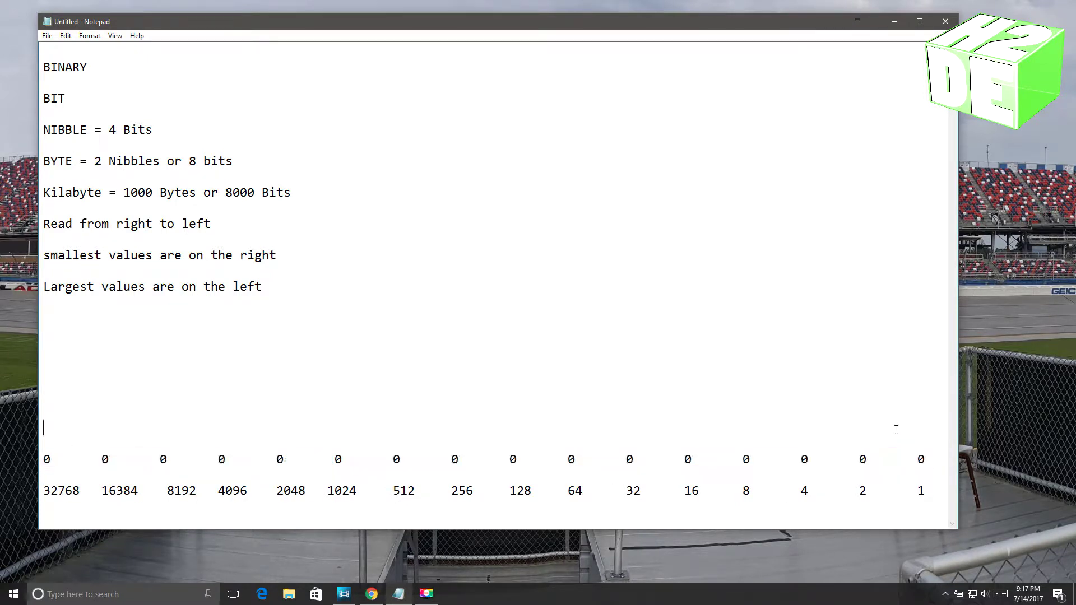
drag(932, 460, 50, 445)
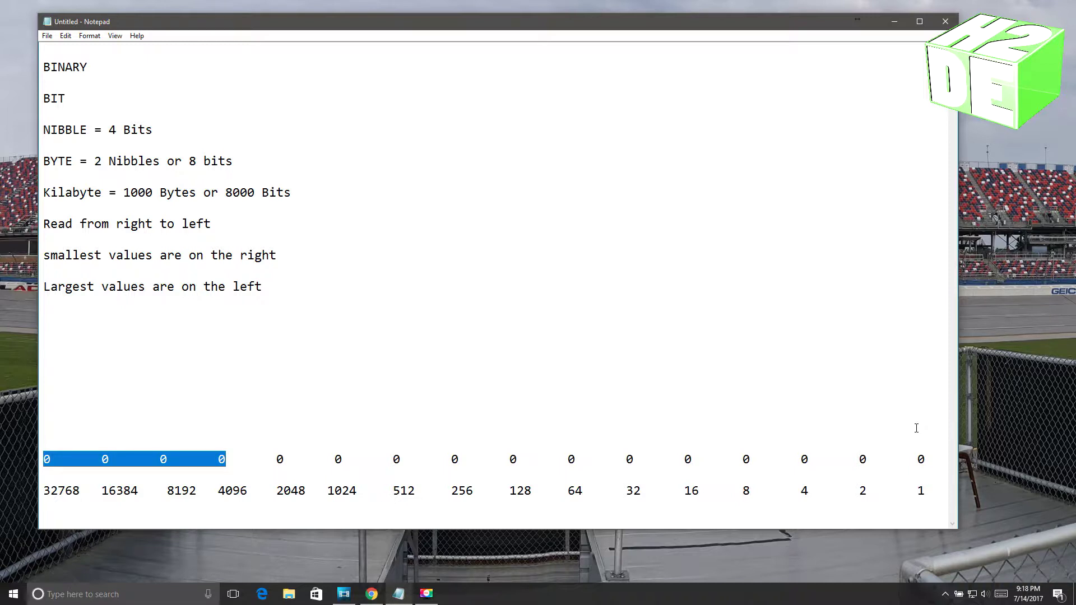
drag(917, 458, 927, 492)
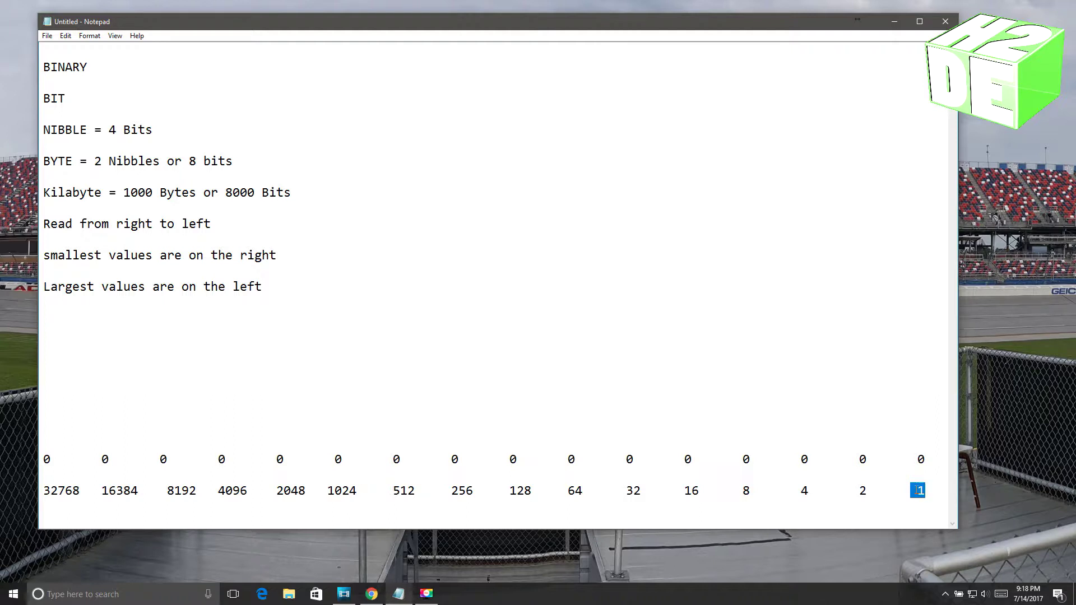
drag(858, 459, 869, 491)
drag(800, 459, 811, 492)
drag(743, 459, 751, 491)
drag(42, 459, 80, 489)
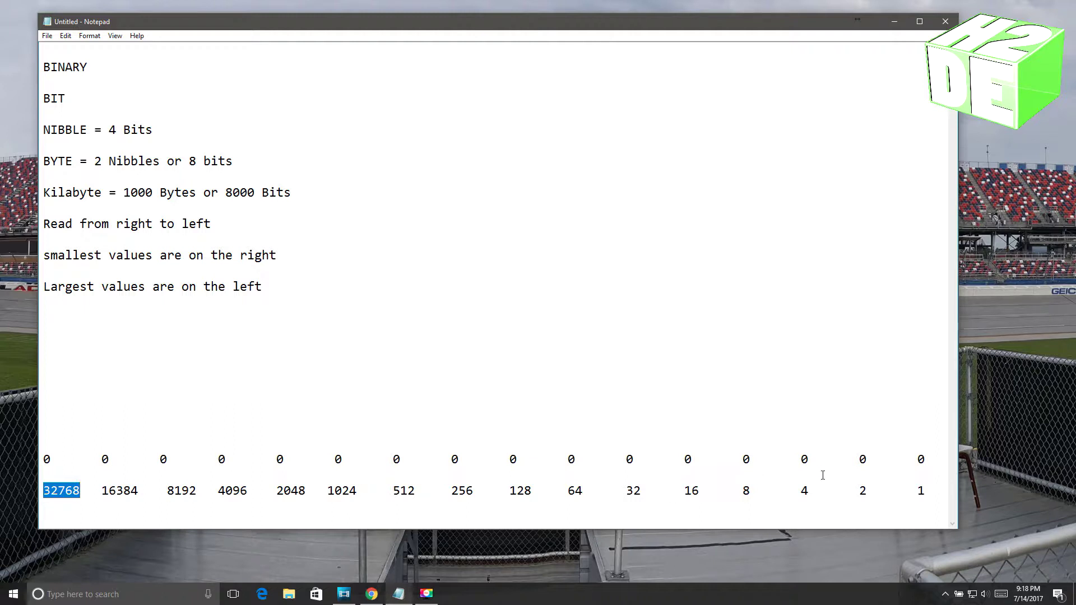
drag(692, 491, 642, 491)
click(568, 491)
drag(509, 491, 526, 491)
drag(451, 492, 480, 491)
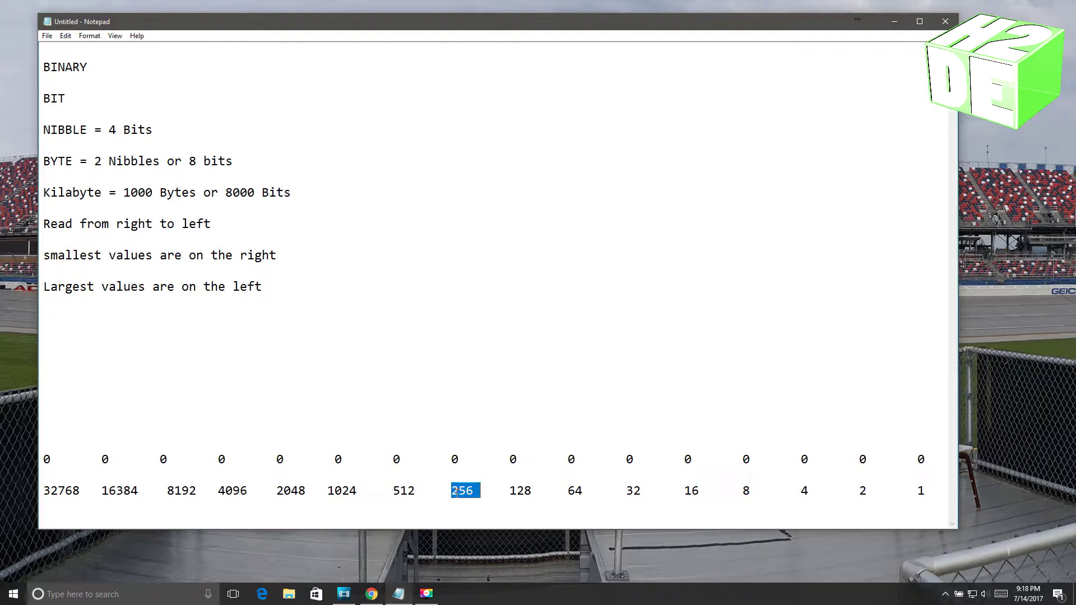
drag(677, 491, 706, 492)
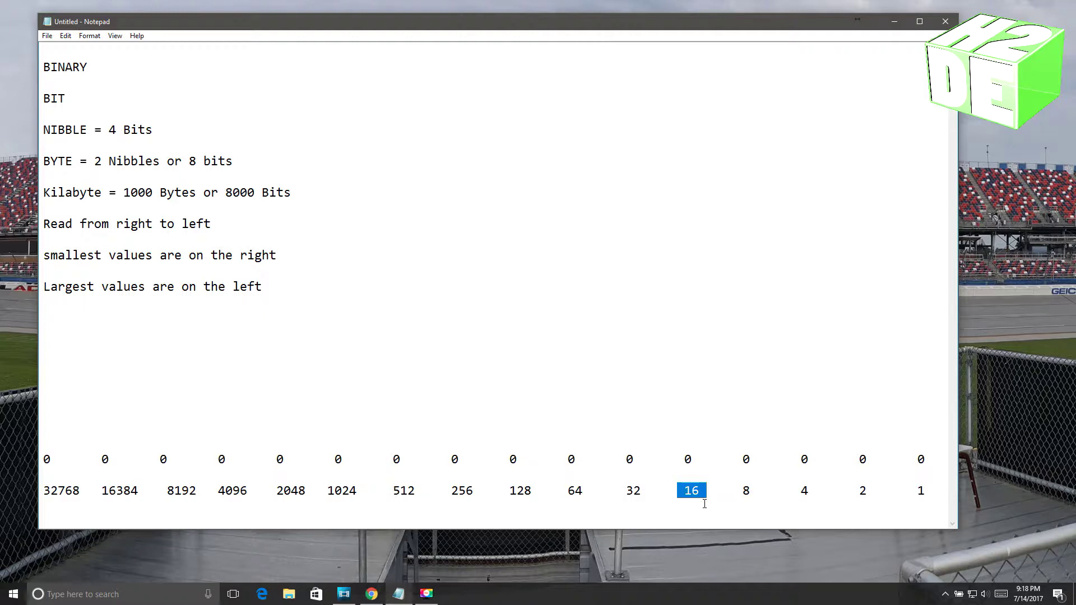
drag(742, 499, 750, 498)
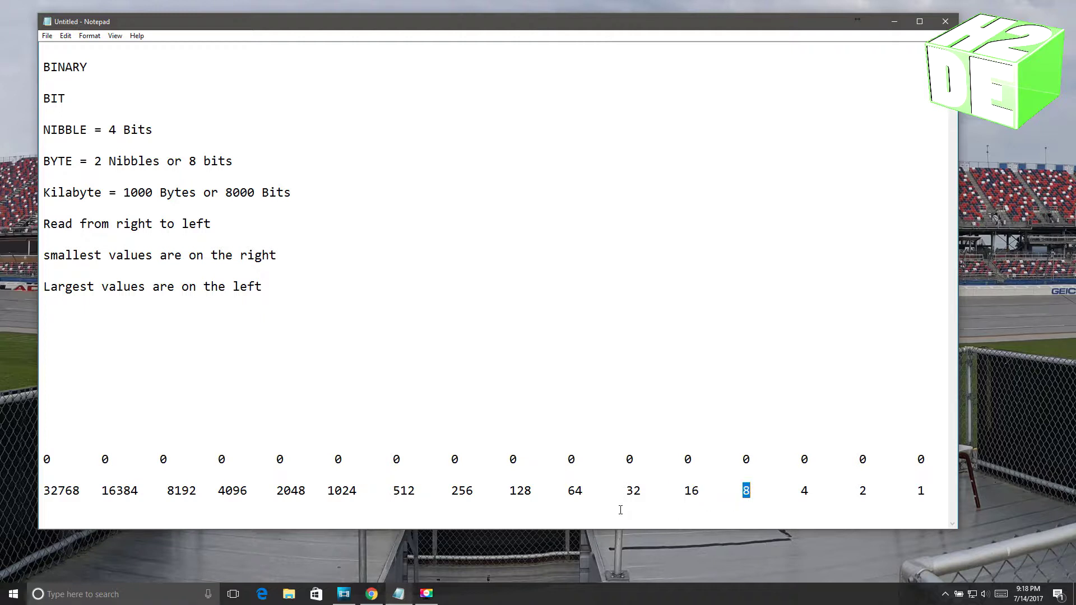
drag(626, 492, 648, 496)
drag(502, 491, 539, 491)
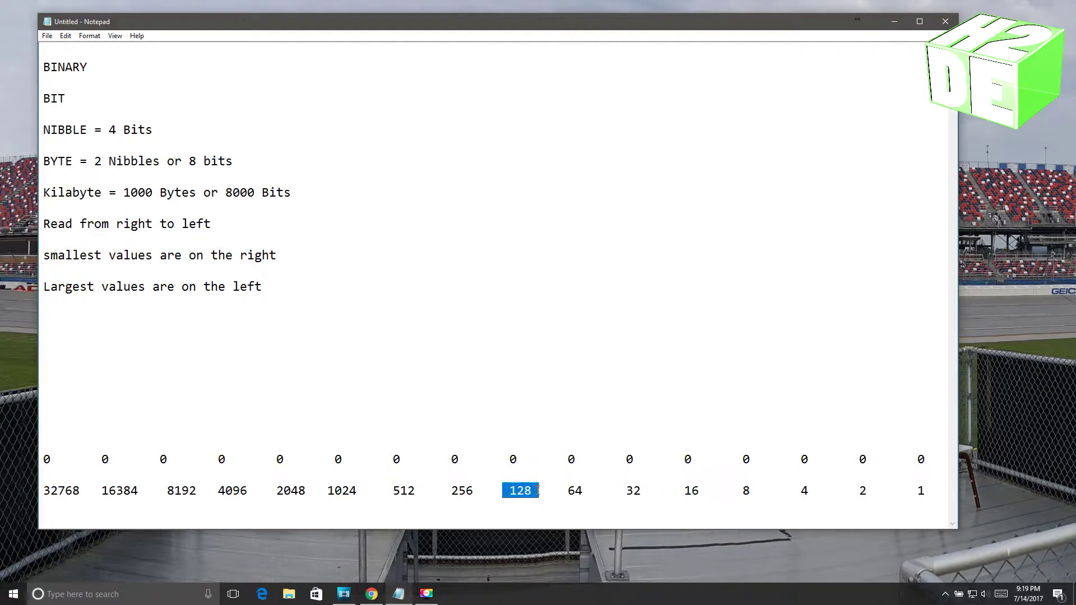